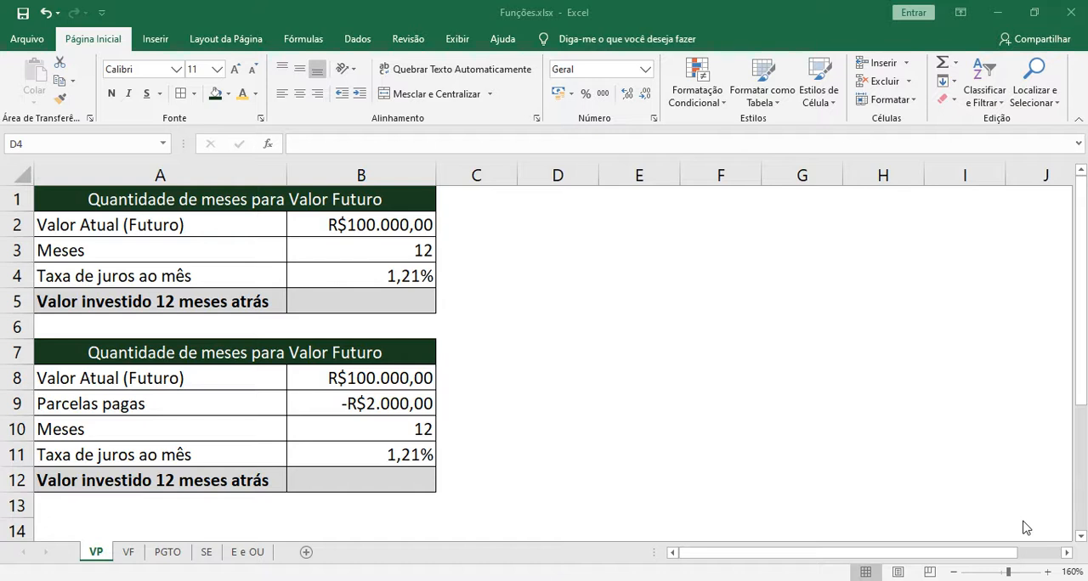
click(307, 225)
click(348, 202)
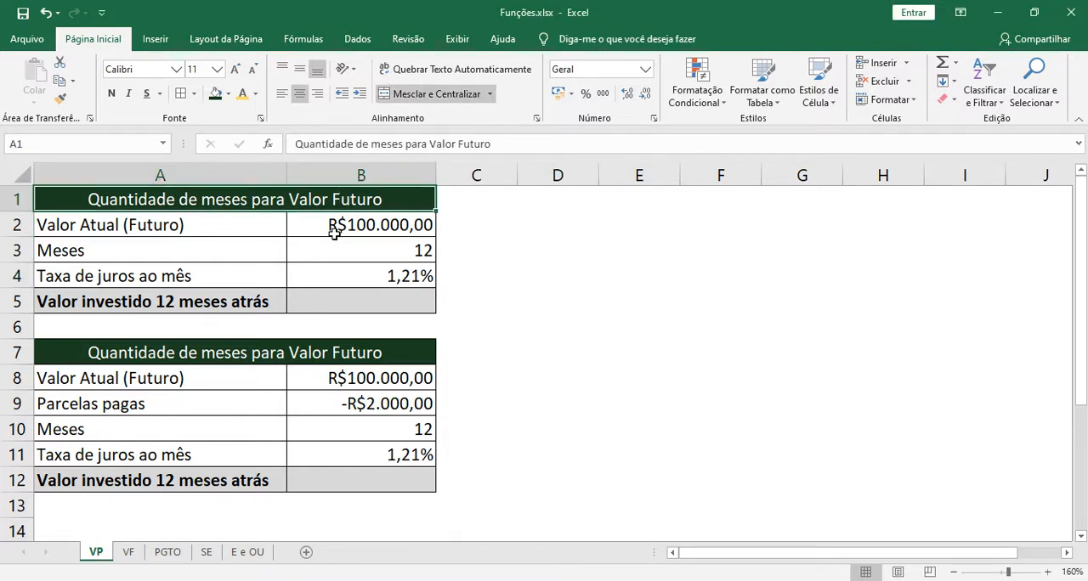
click(347, 224)
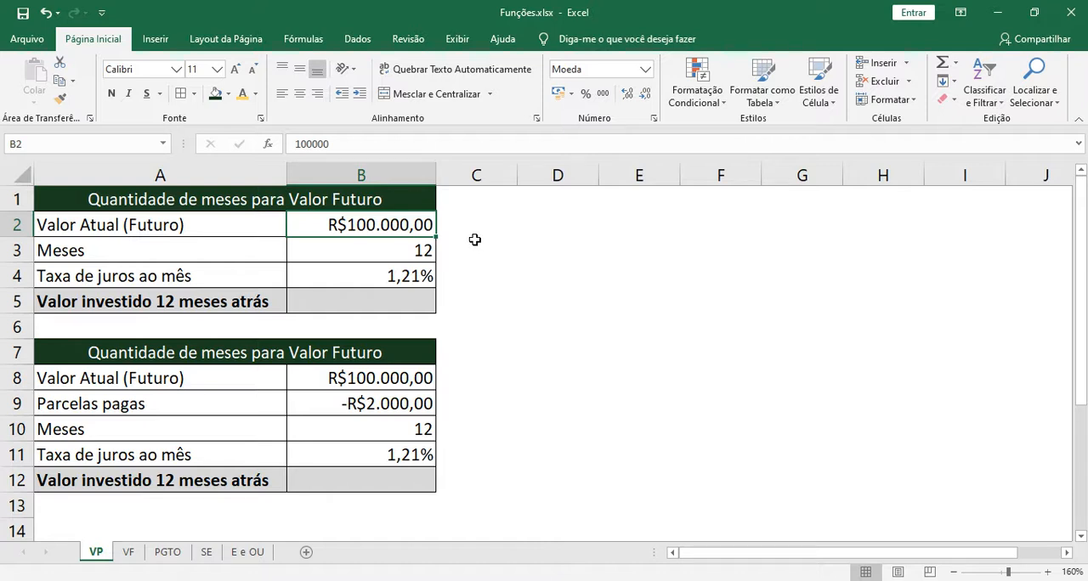
Start a VP formula in B5 with the interest rate in B4 and the number of months in B3.
click(403, 301)
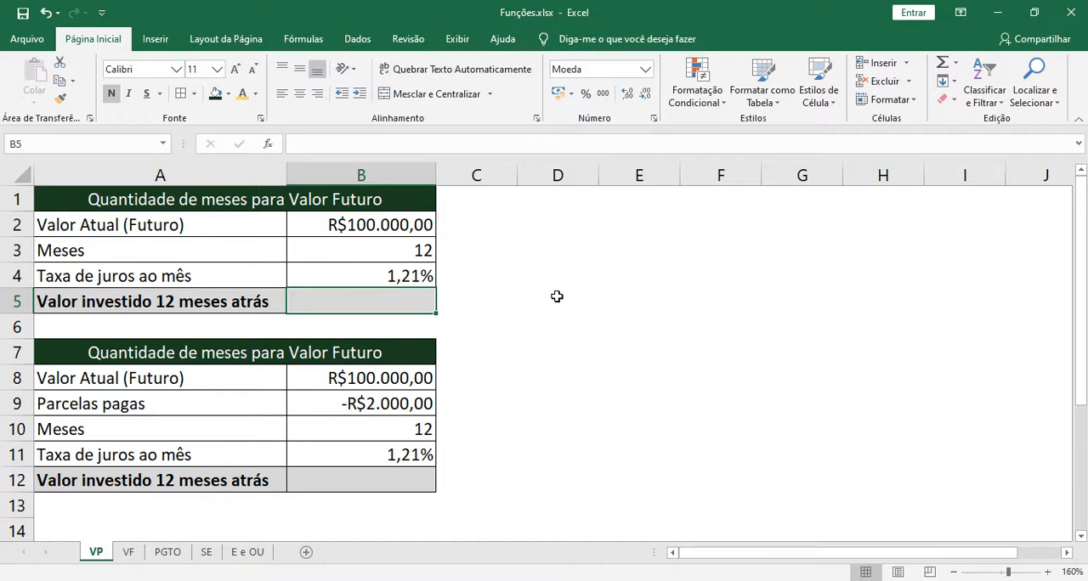
text(=vp)
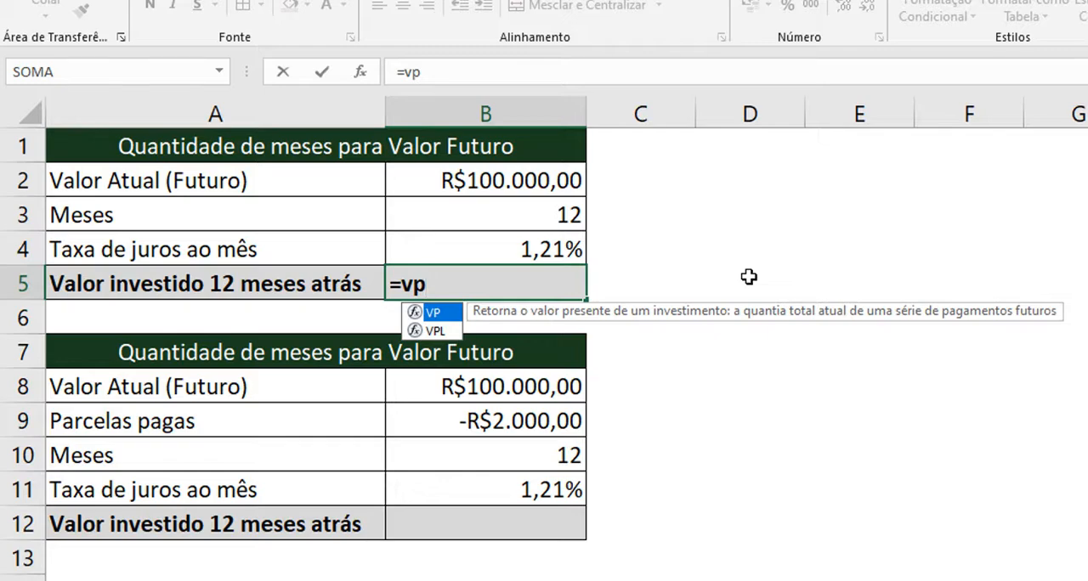
key(Tab)
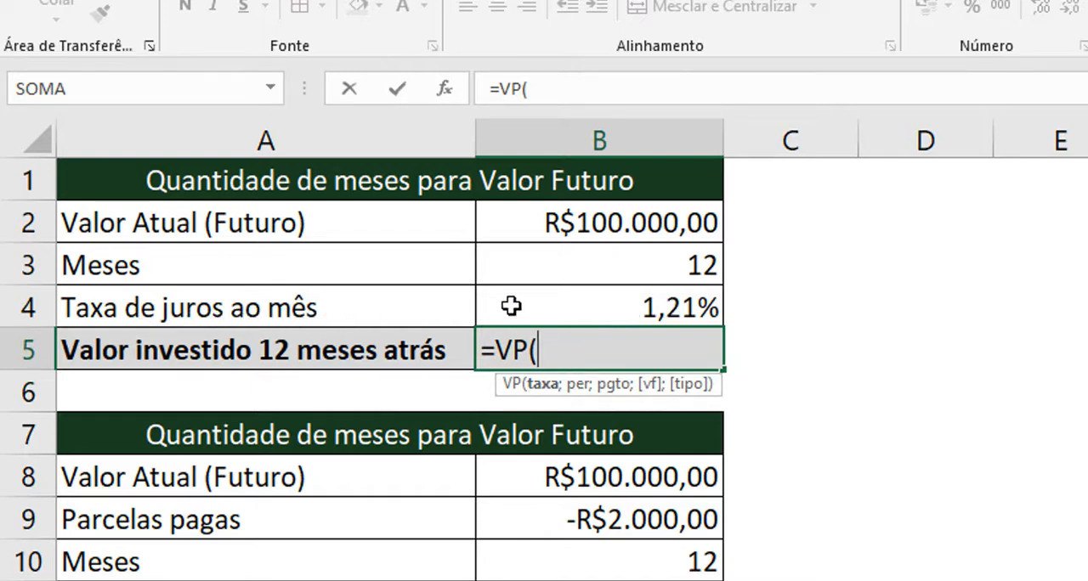
click(552, 306)
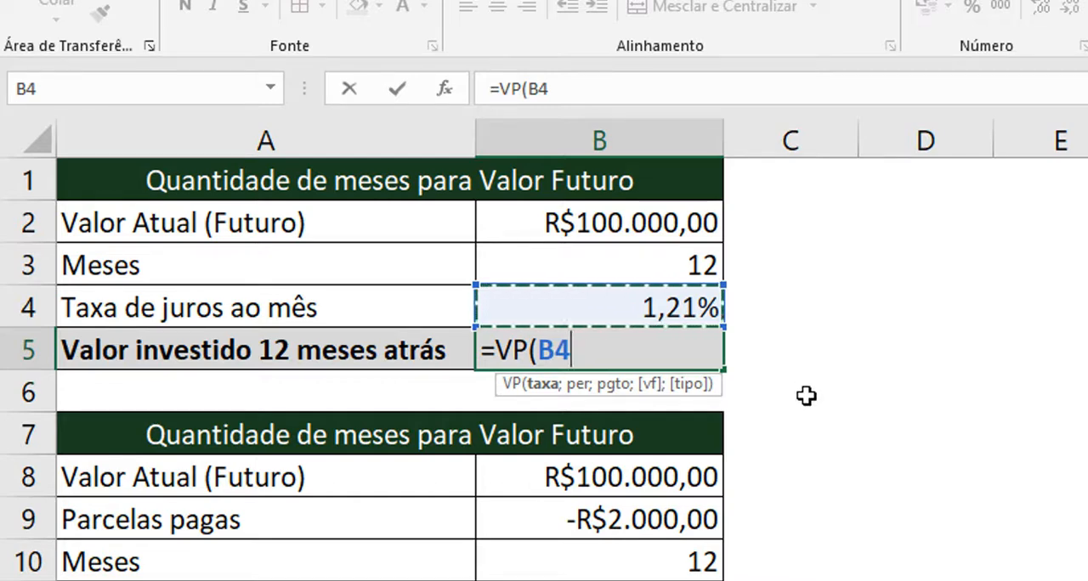
text(;)
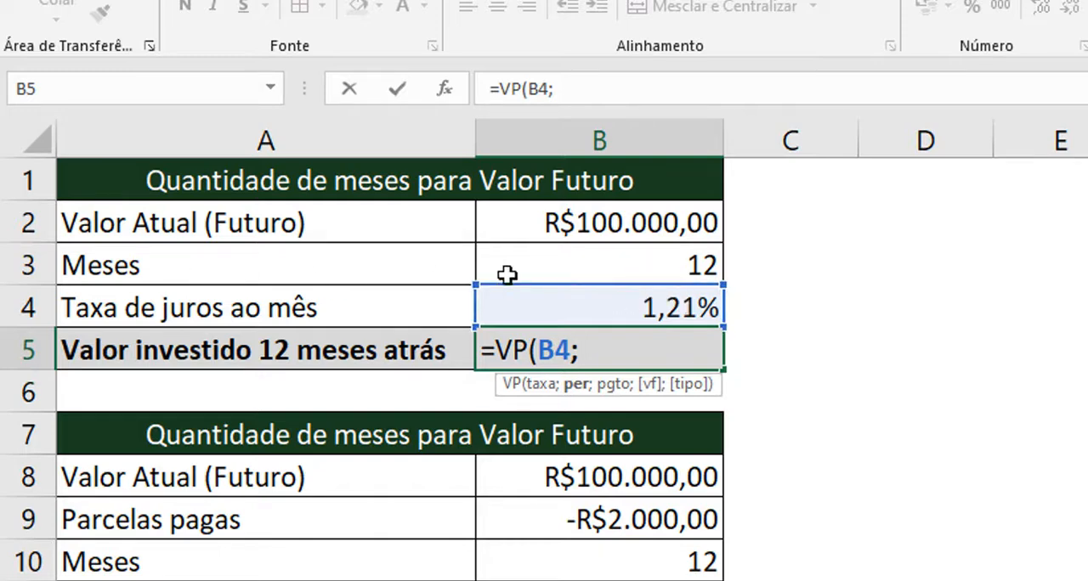
click(600, 268)
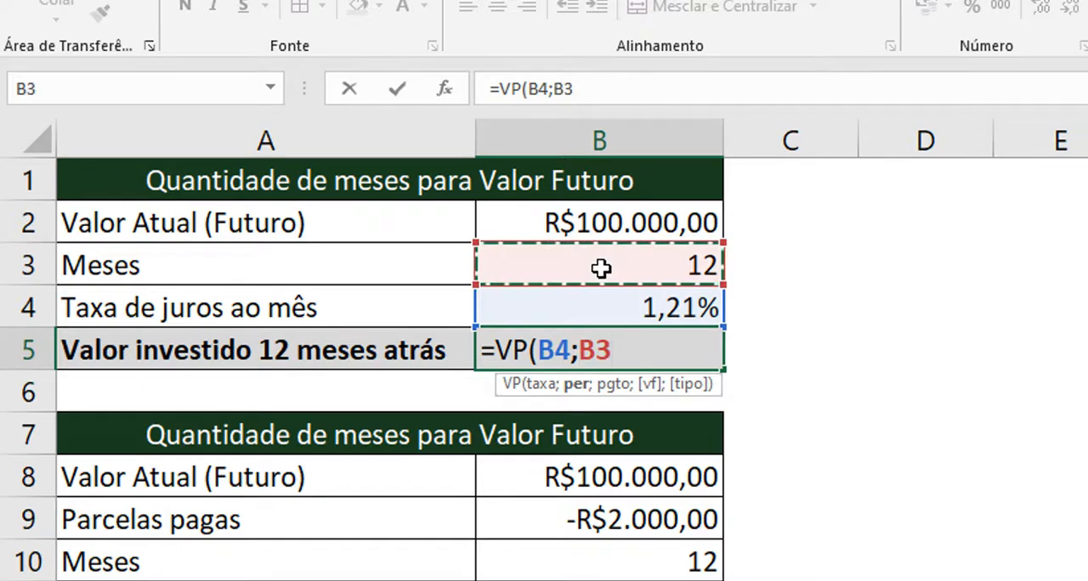
text(;)
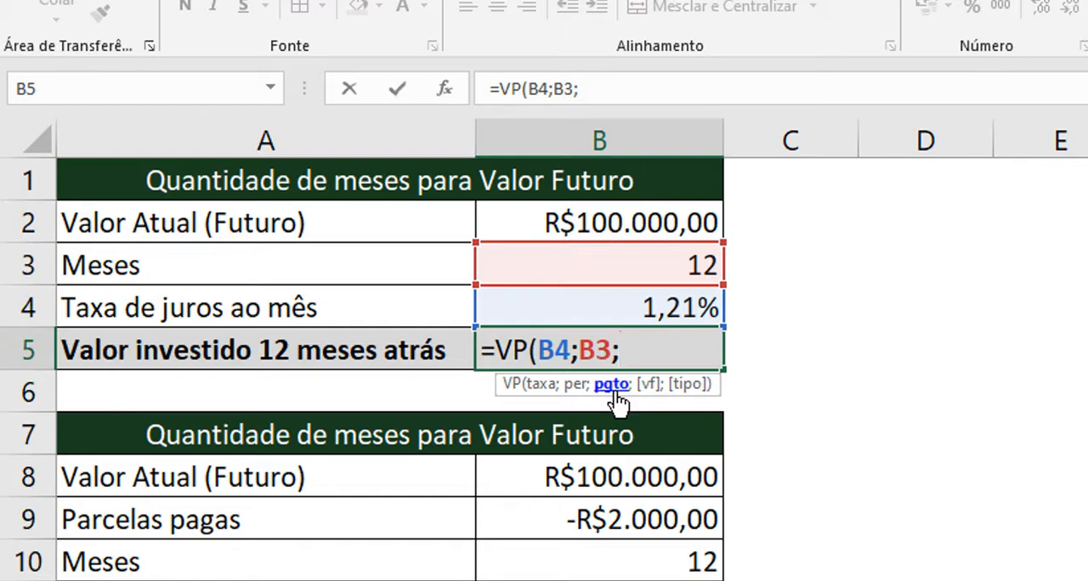
Complete the B5 formula as =VP(B4;B3;;B2), leaving the payment argument empty and using B2 as the future value.
text(;)
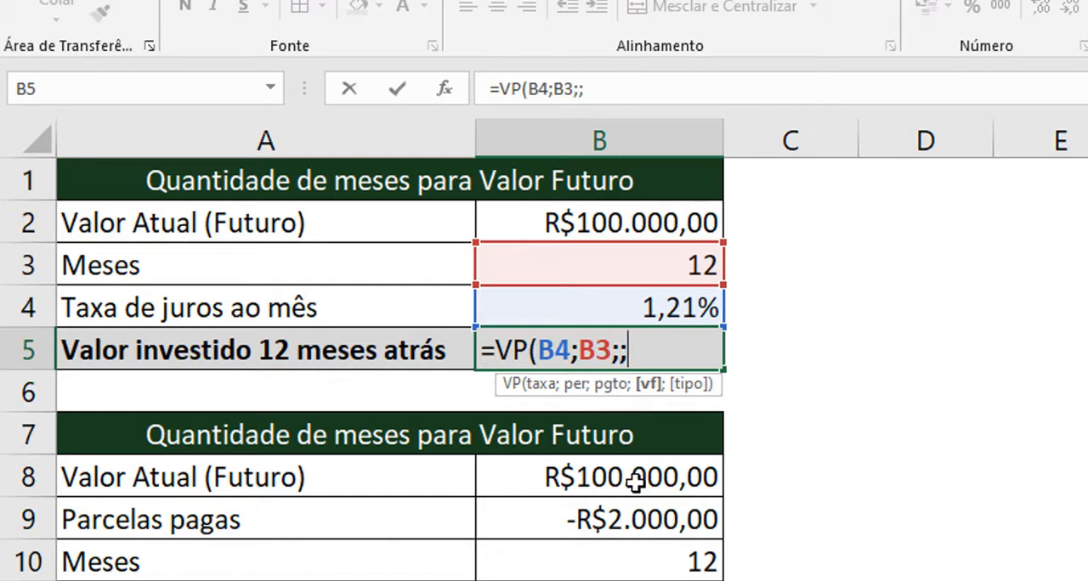
key(BackSpace)
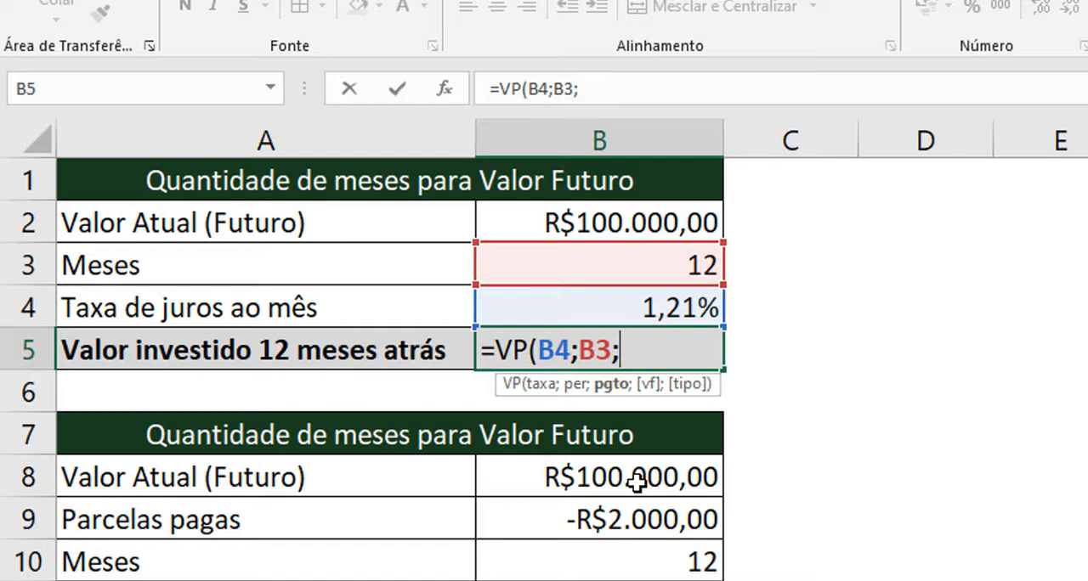
text(;)
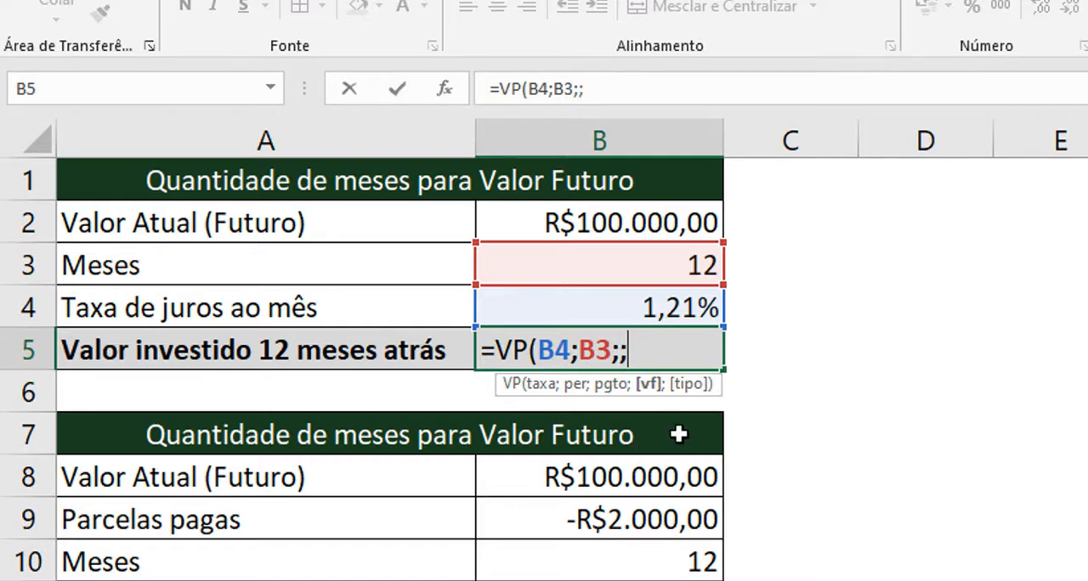
click(637, 228)
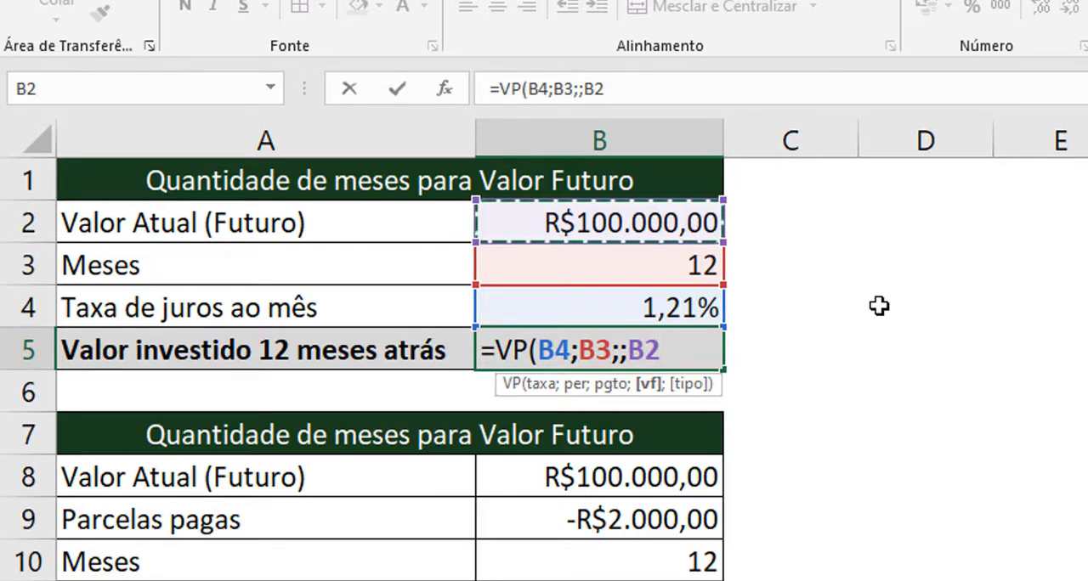
text(;)
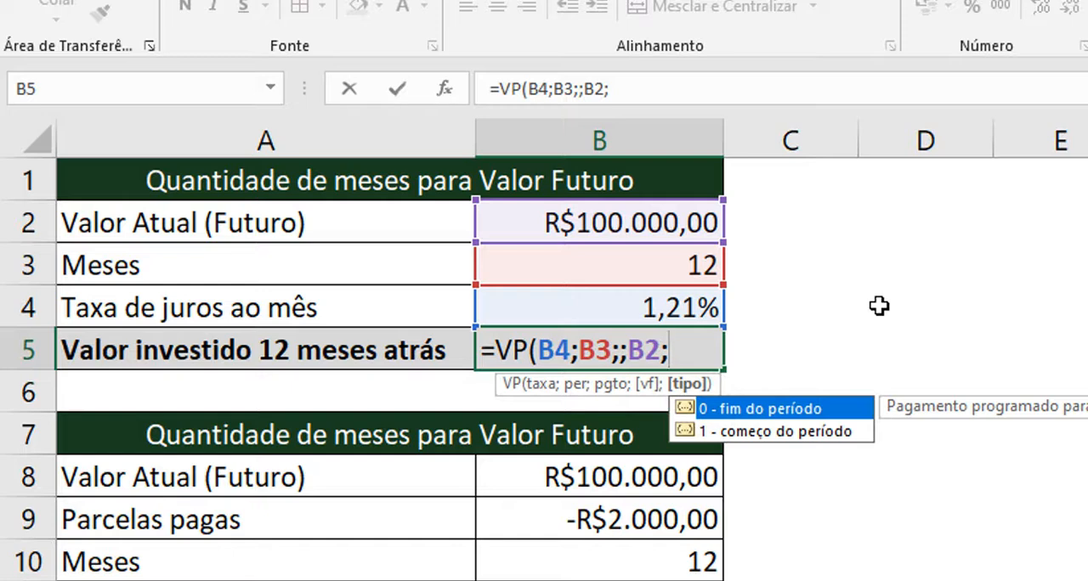
key(BackSpace)
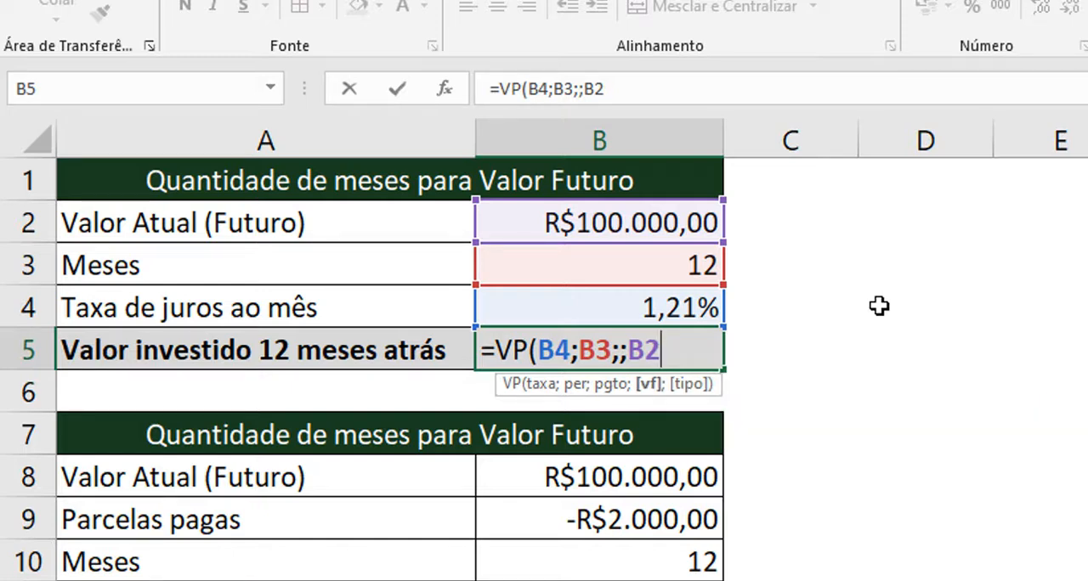
text())
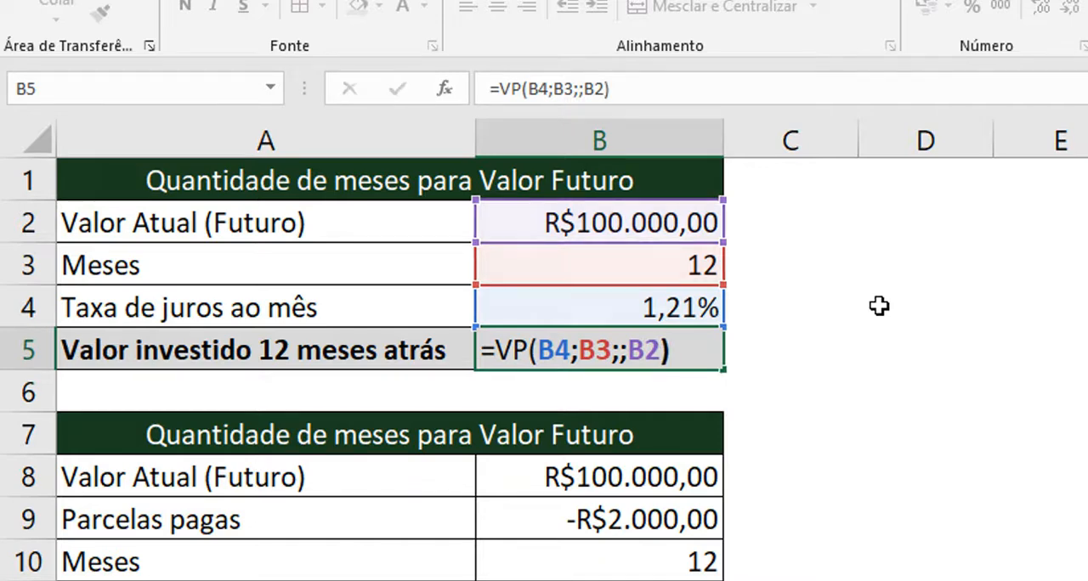
key(Return)
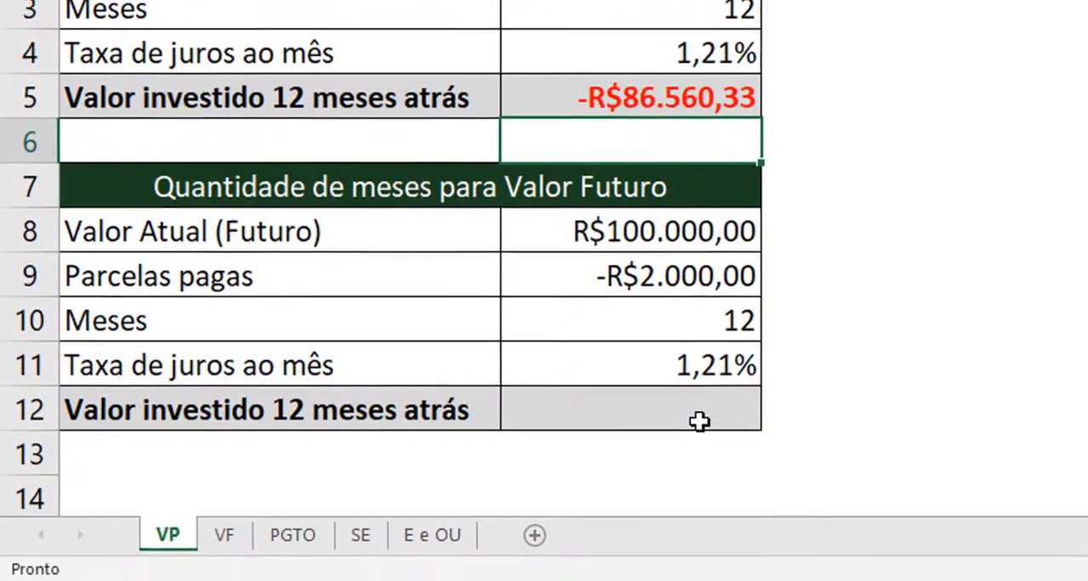
Review the second table's installments, months, interest rate and future value cells.
click(699, 421)
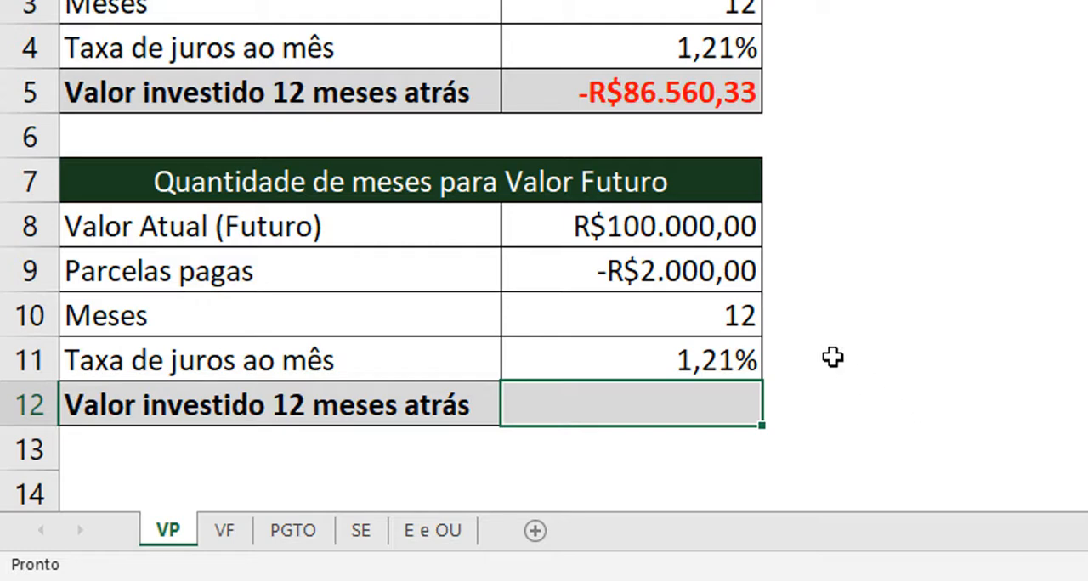
click(681, 272)
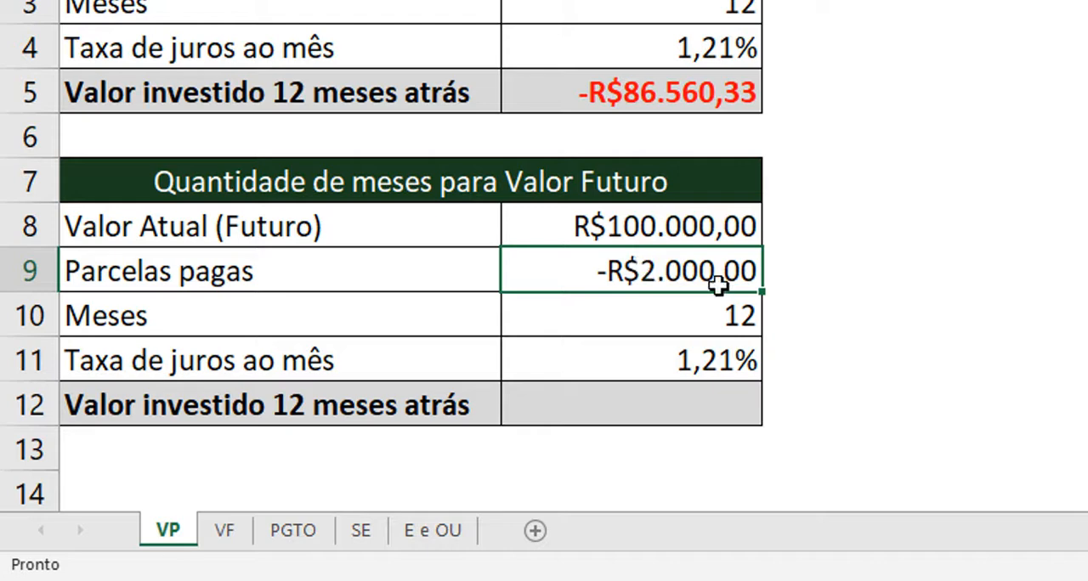
click(734, 327)
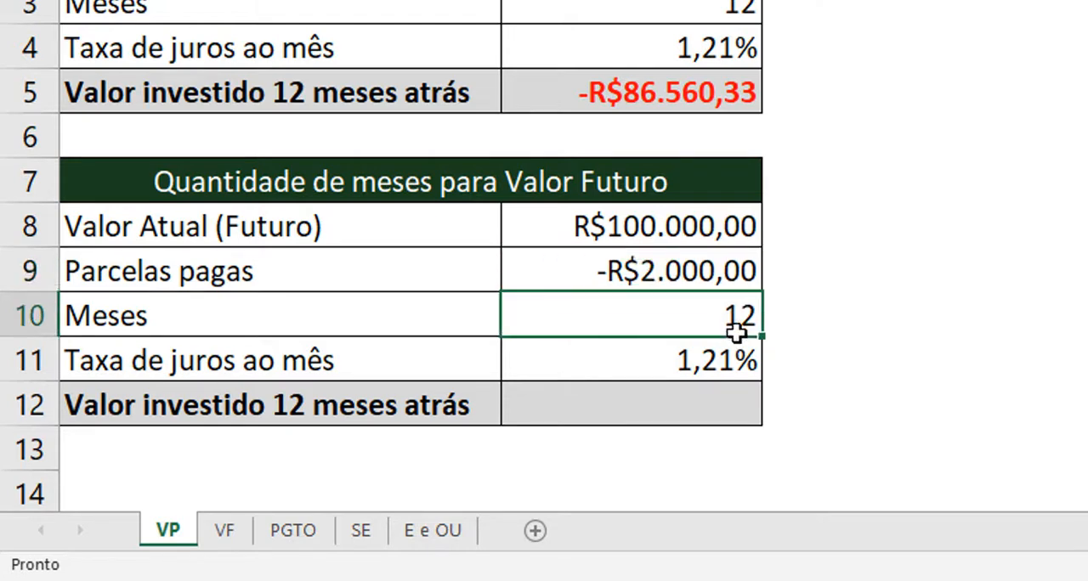
click(715, 280)
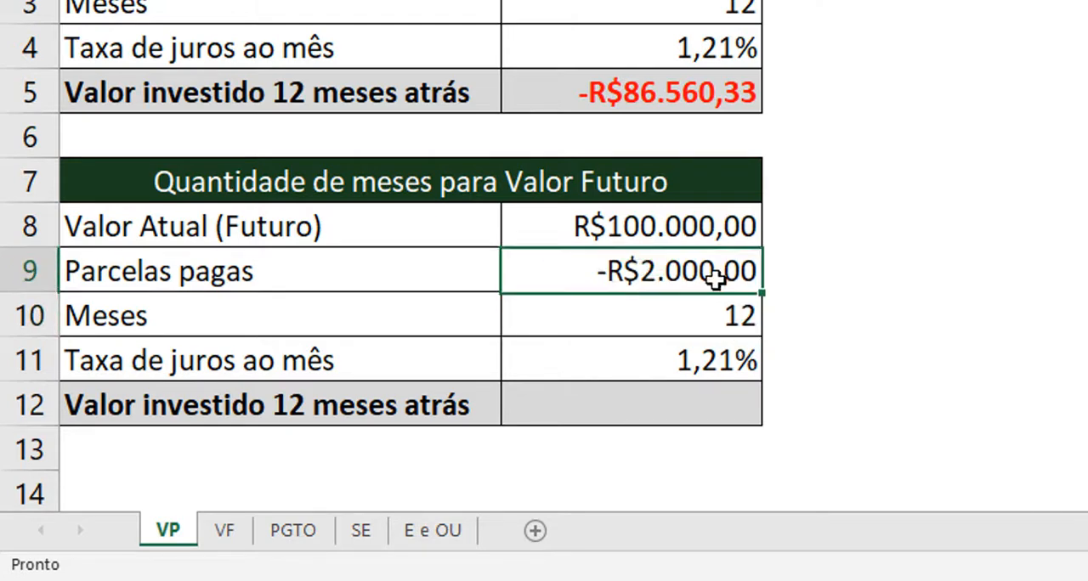
click(729, 362)
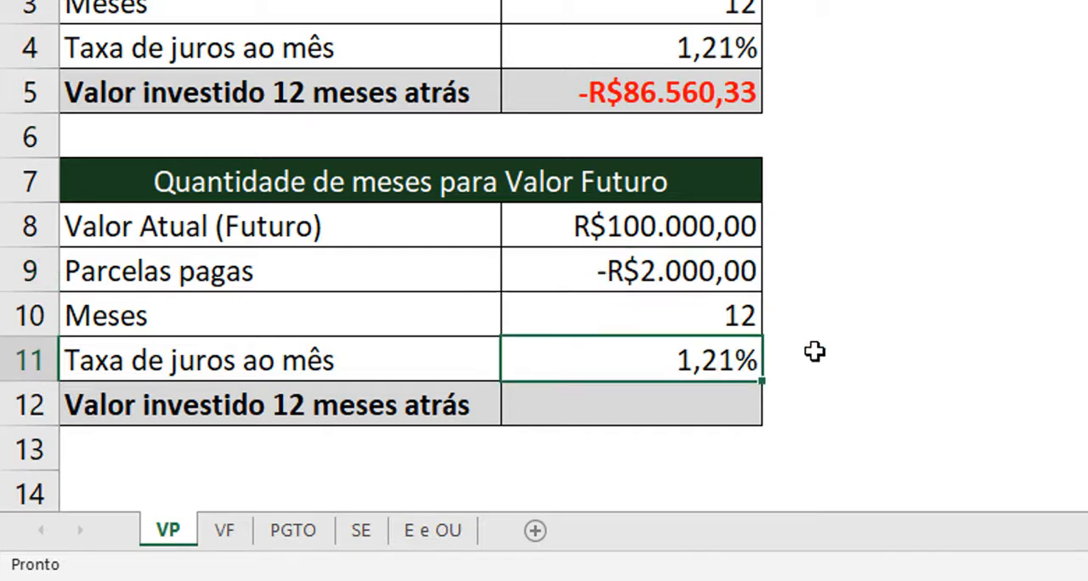
click(721, 217)
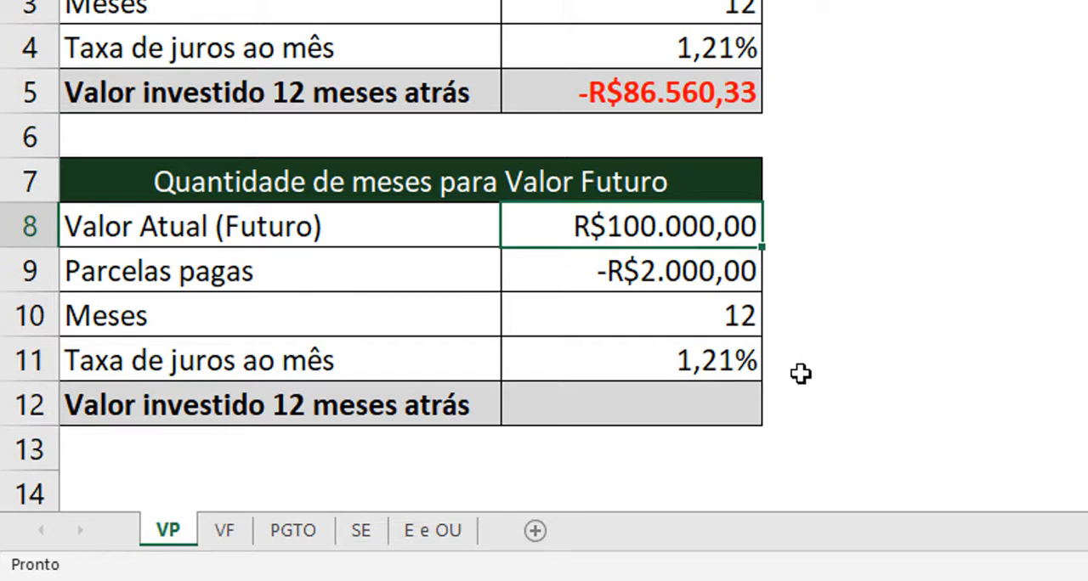
Start a VP function in B12 using the function arguments dialog, with B11 as the rate (Taxa).
click(677, 404)
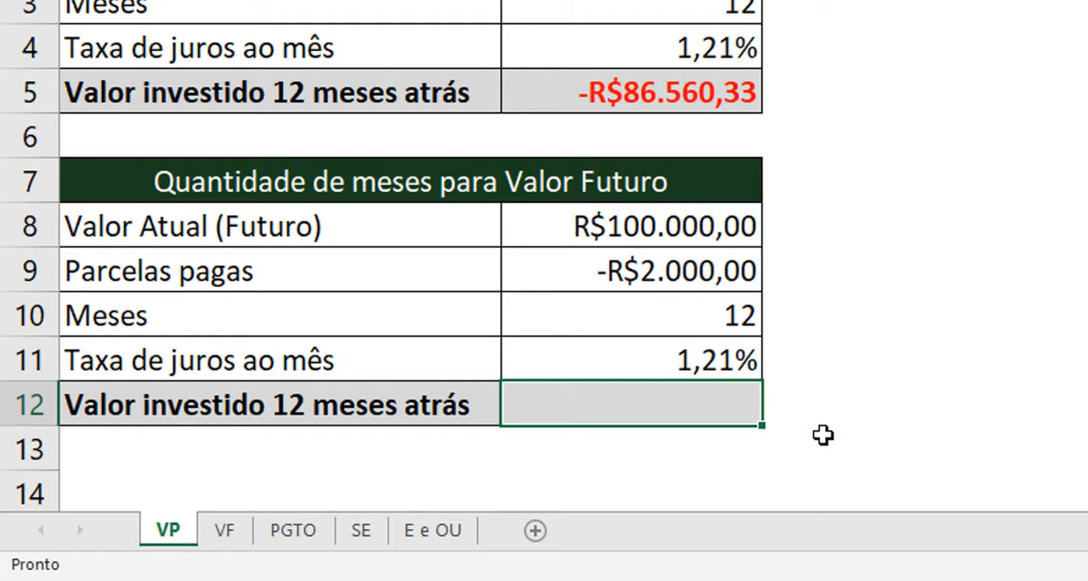
text(=v)
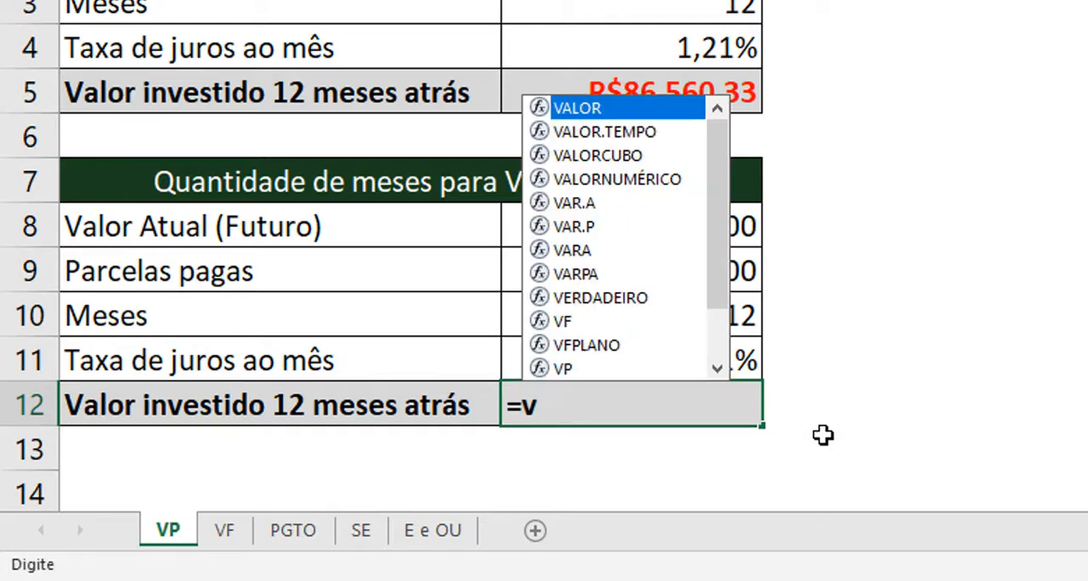
text(p)
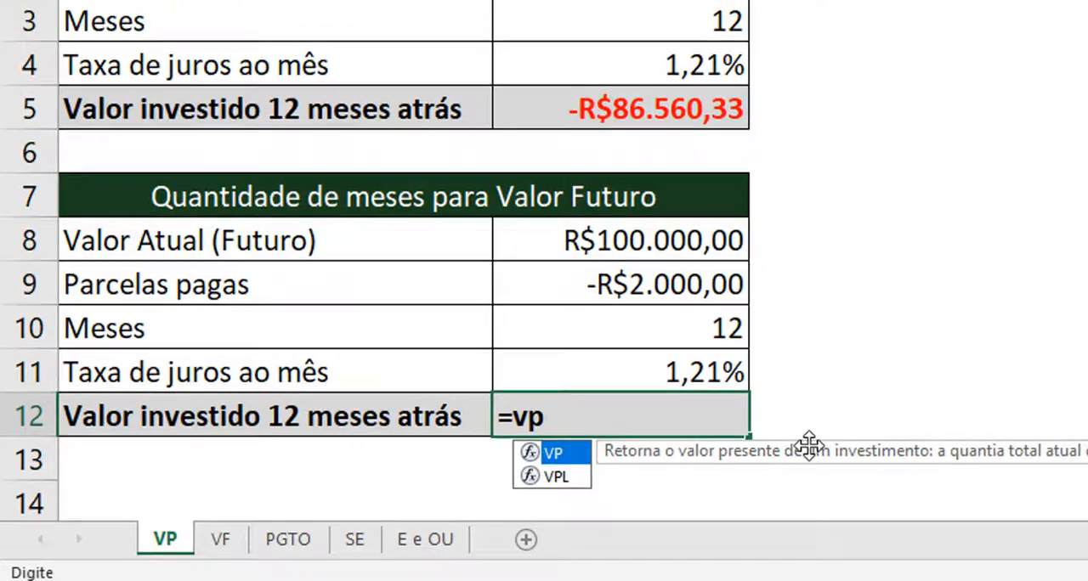
key(Tab)
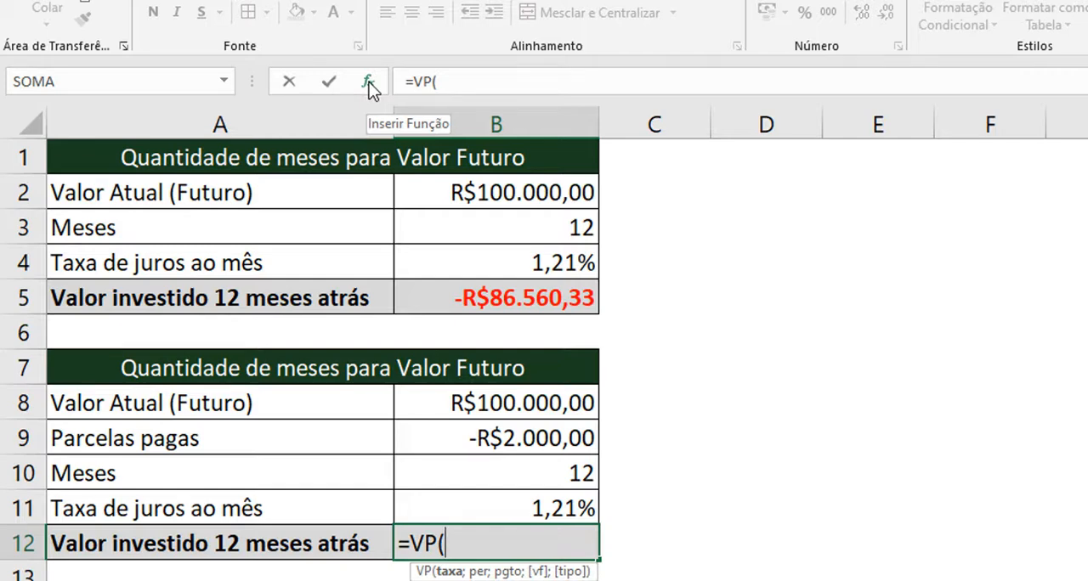
click(368, 82)
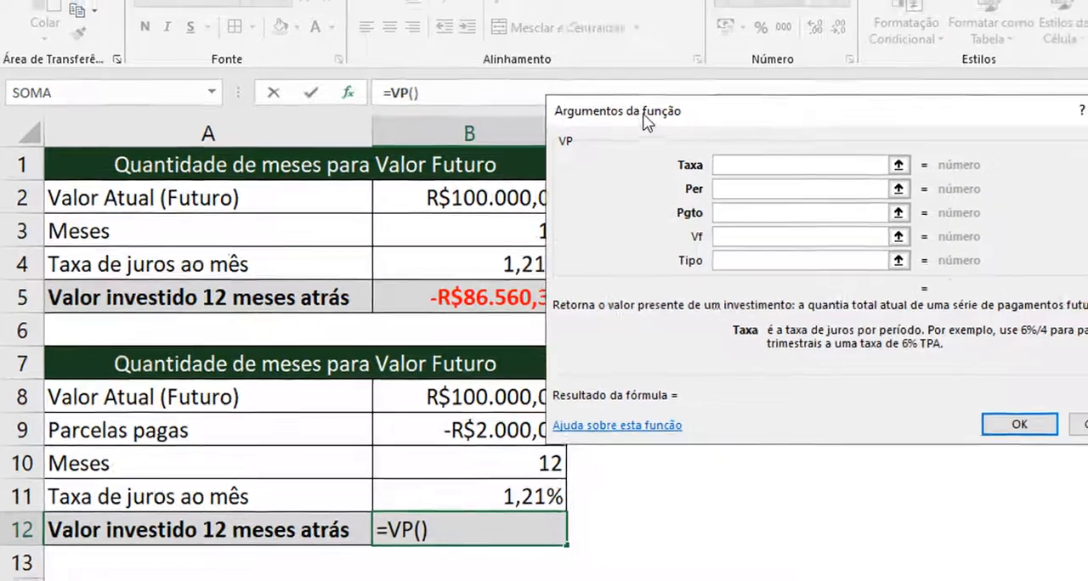
drag(671, 96, 702, 219)
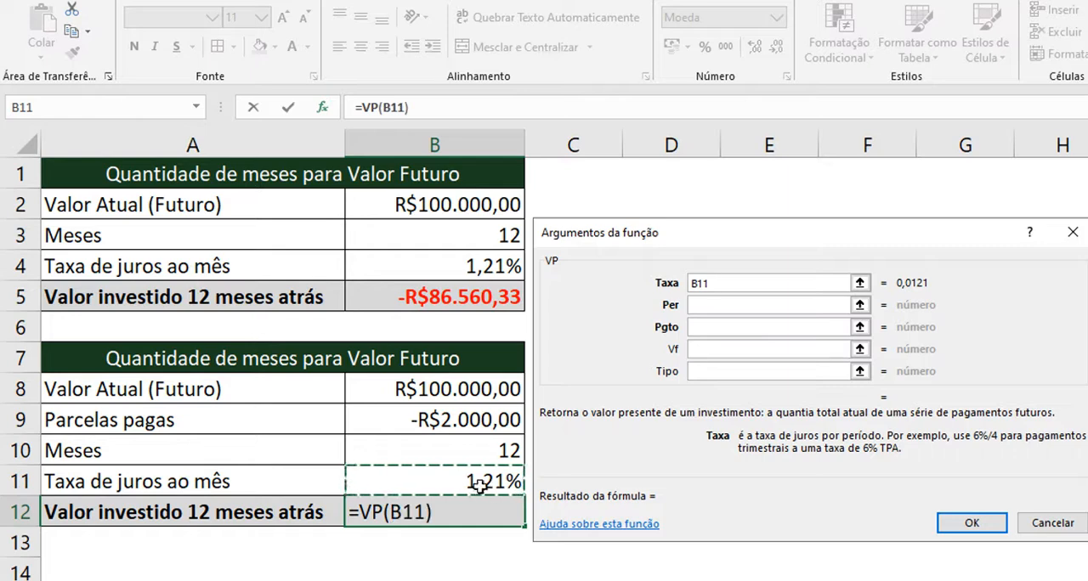
Set Per to B10, Pgto to B9 and Vf to B8 for the VP function in B12, and accept it.
click(696, 308)
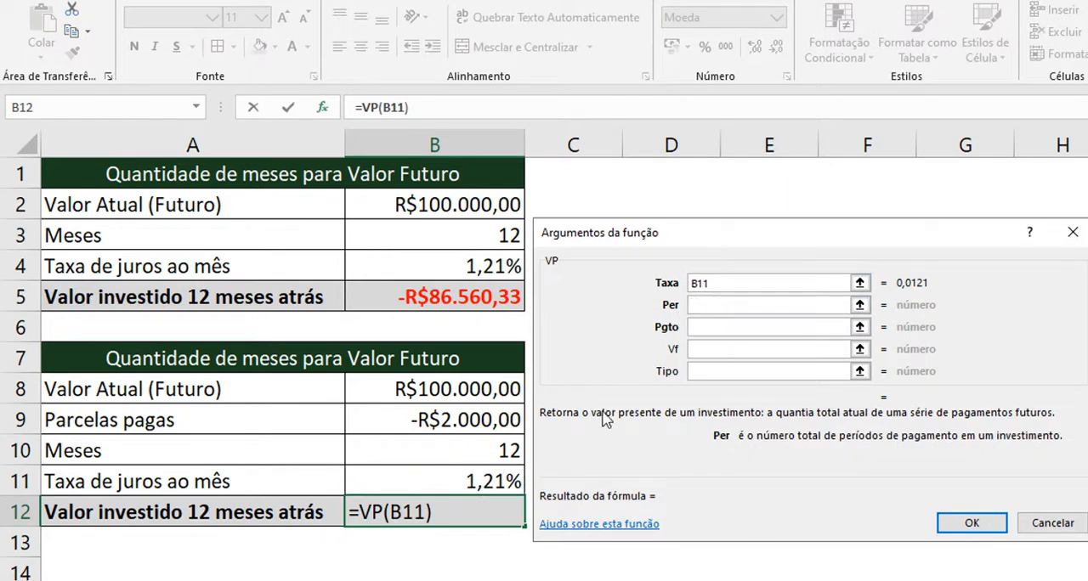
click(496, 443)
click(698, 330)
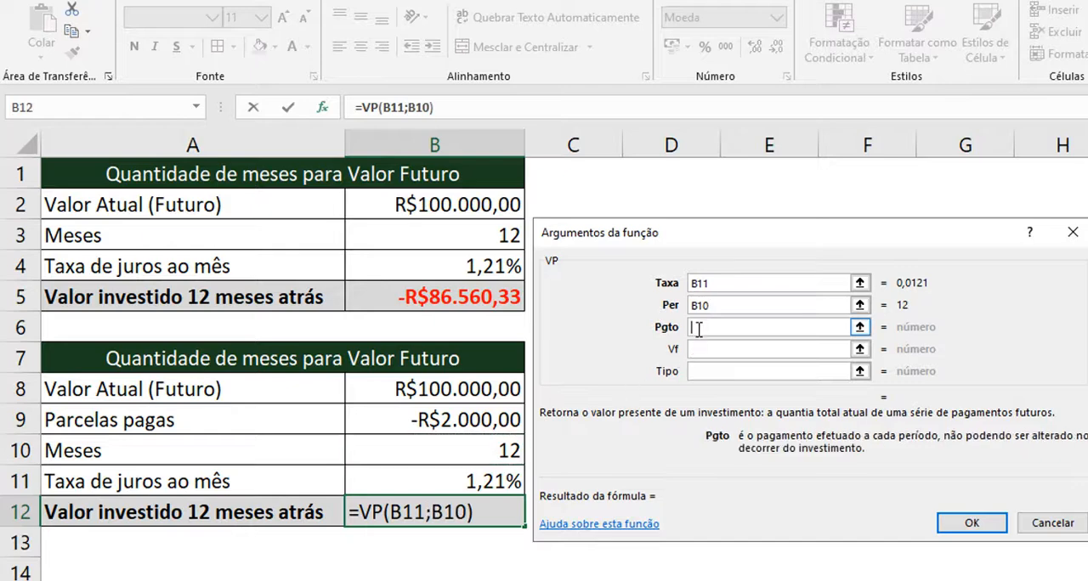
click(467, 418)
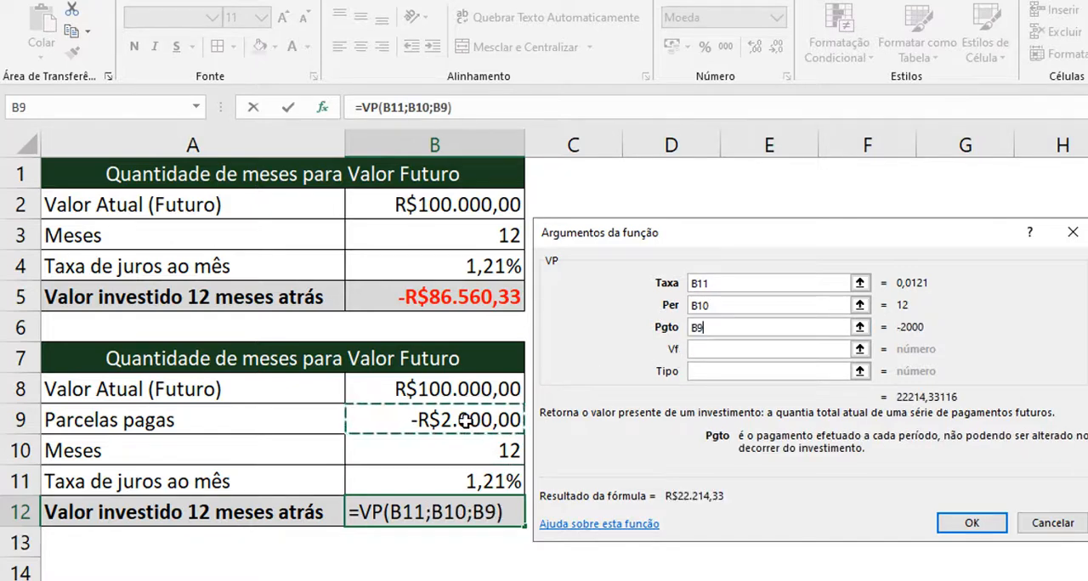
click(702, 351)
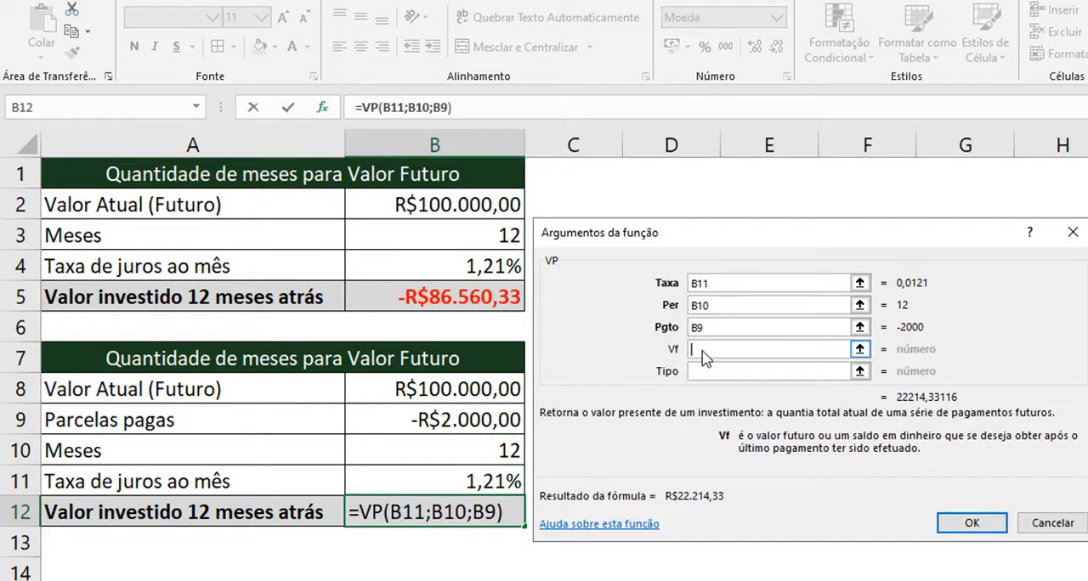
click(470, 389)
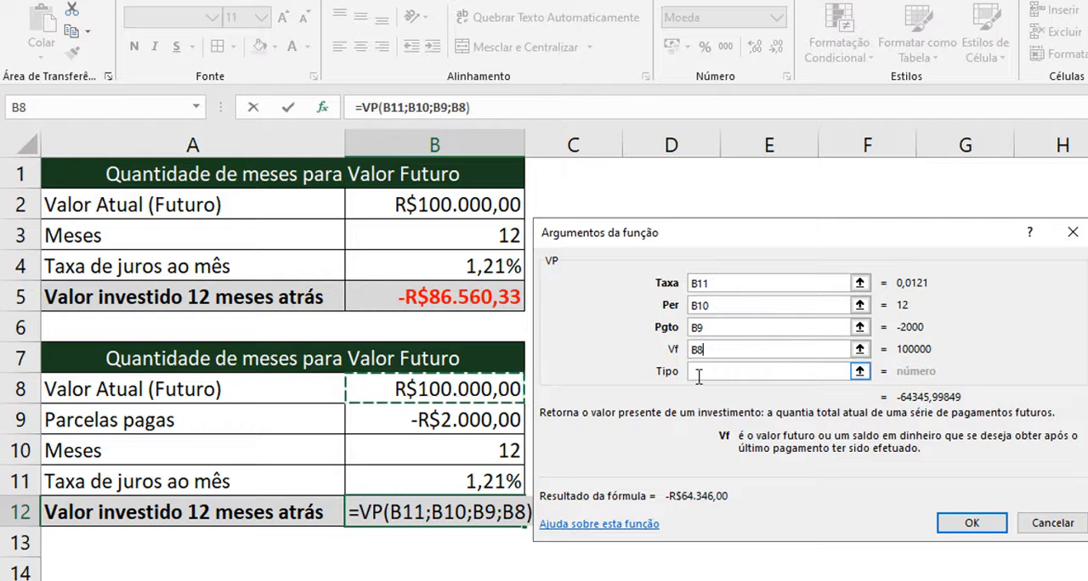
click(971, 523)
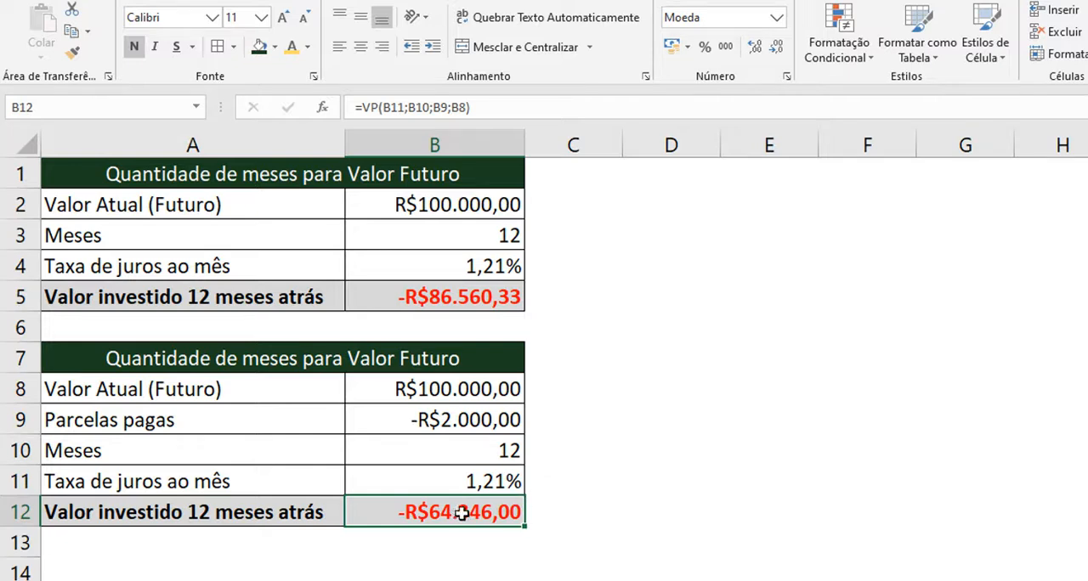
Compare the invested values calculated in B5 and B12, checking the second table's installments and future value.
click(451, 299)
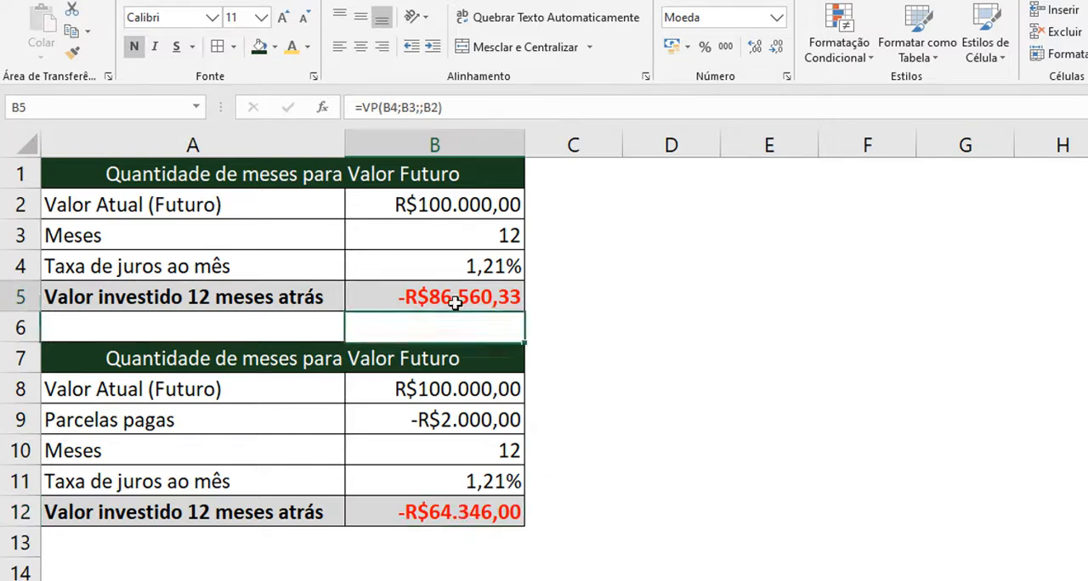
click(464, 521)
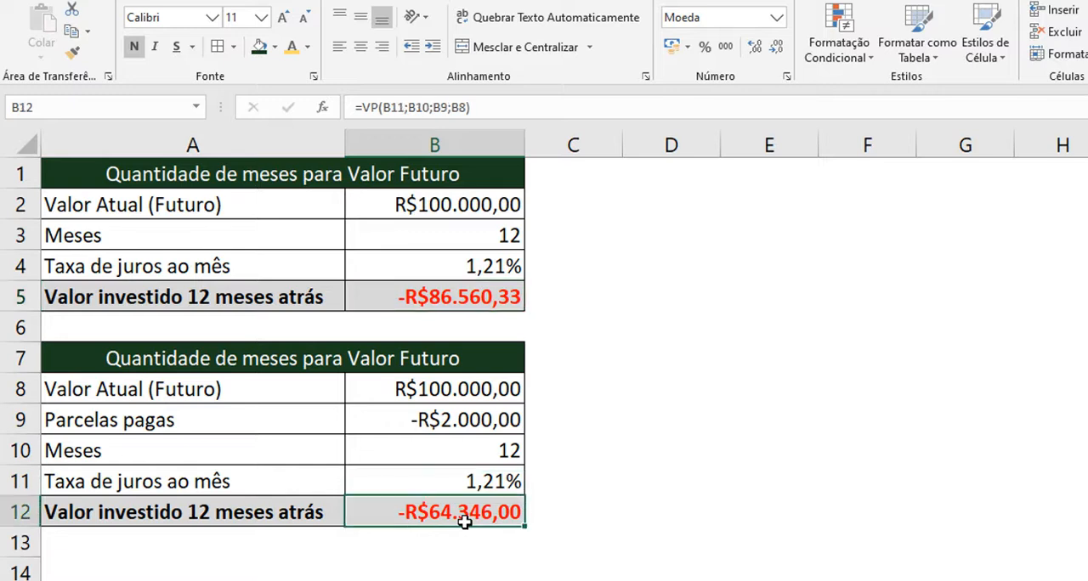
click(467, 425)
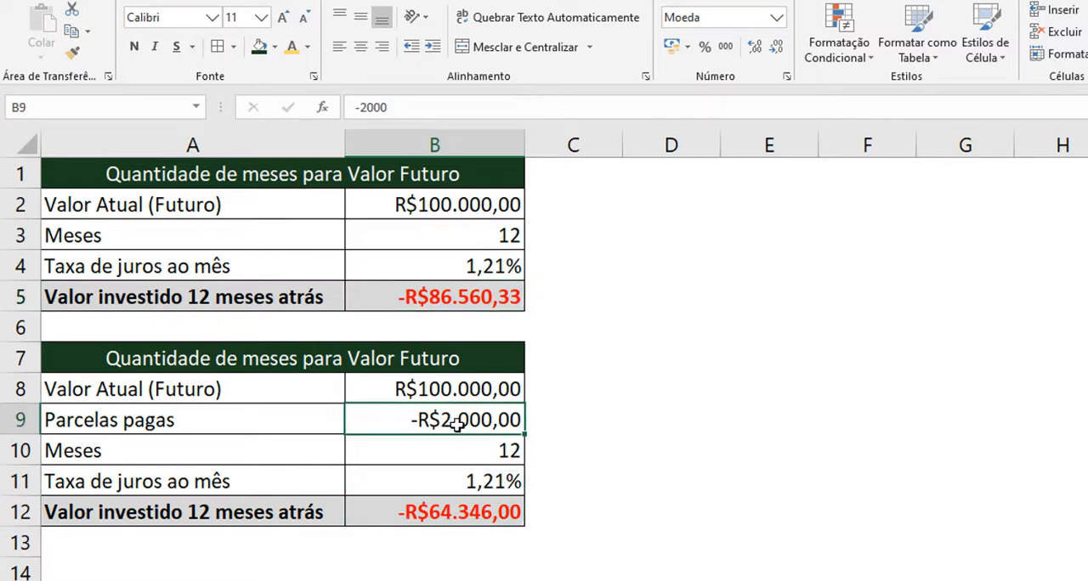
click(476, 517)
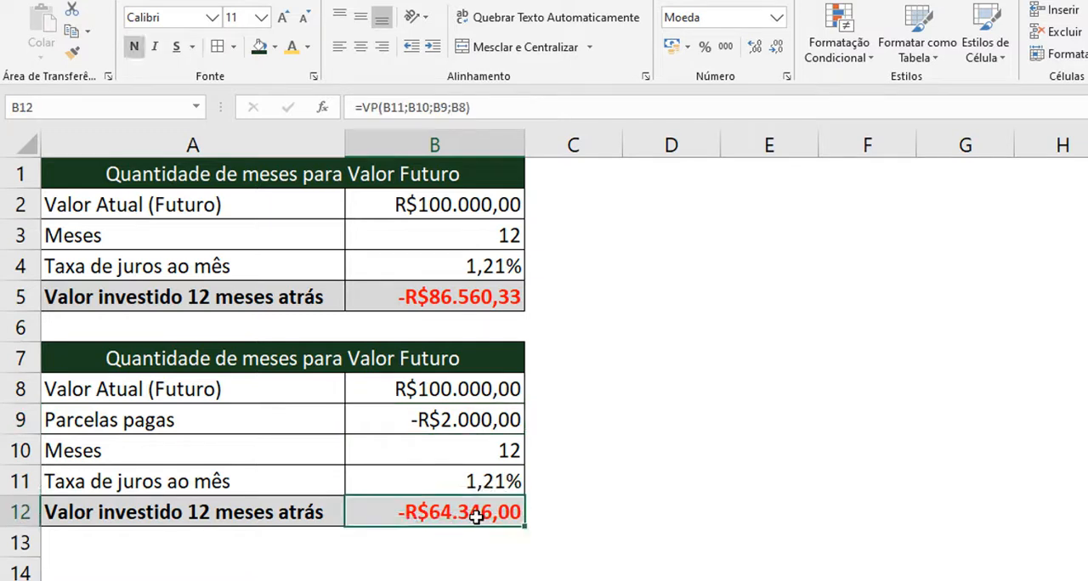
click(509, 387)
click(487, 297)
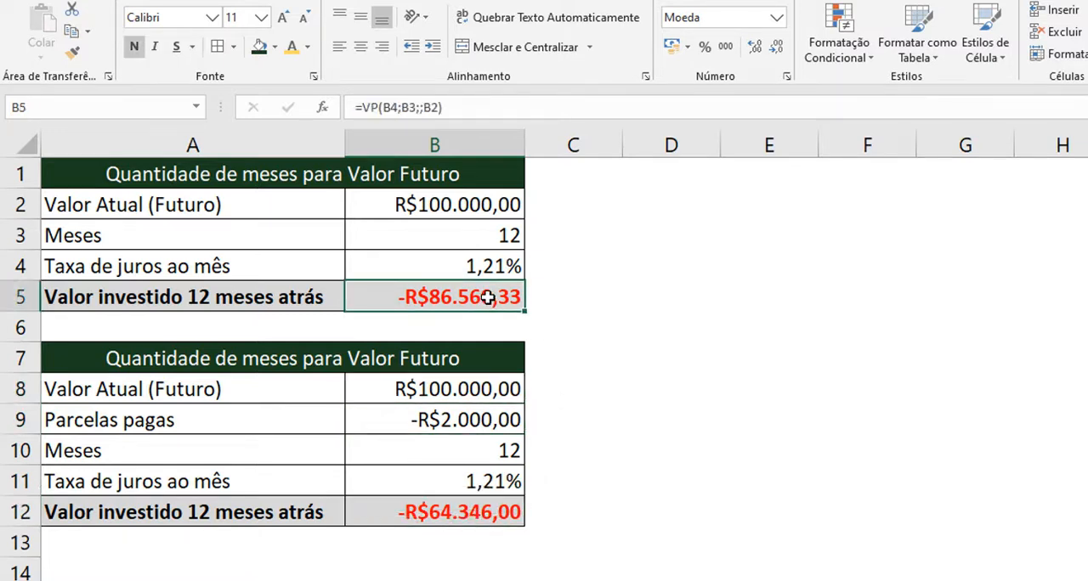